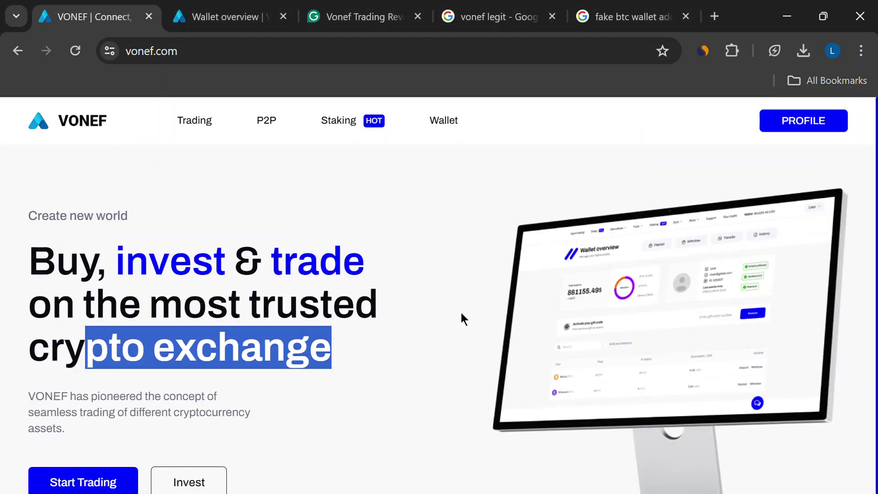
# - Read the VONEF homepage headline, intro, footer description and feature cards by highlighting them
pyautogui.click(235, 296)
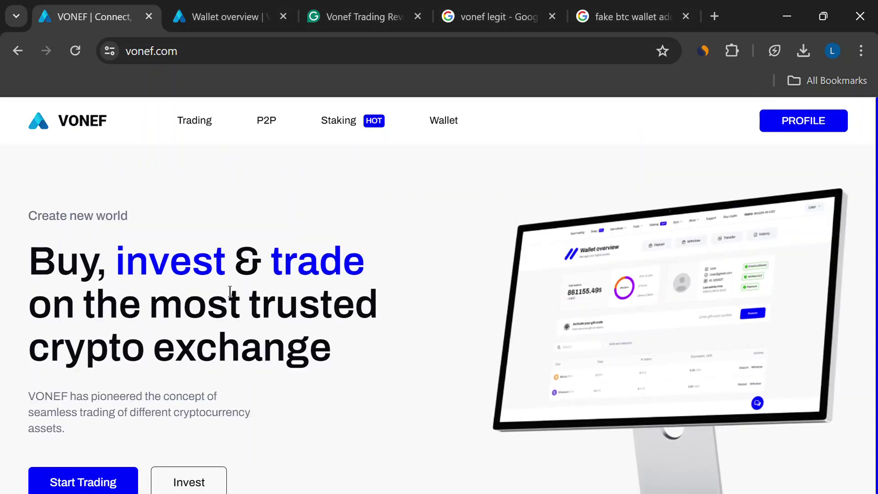
pyautogui.scroll(-3, 230, 291)
pyautogui.scroll(-3, 213, 284)
pyautogui.scroll(-2, 199, 278)
pyautogui.scroll(-3, 199, 279)
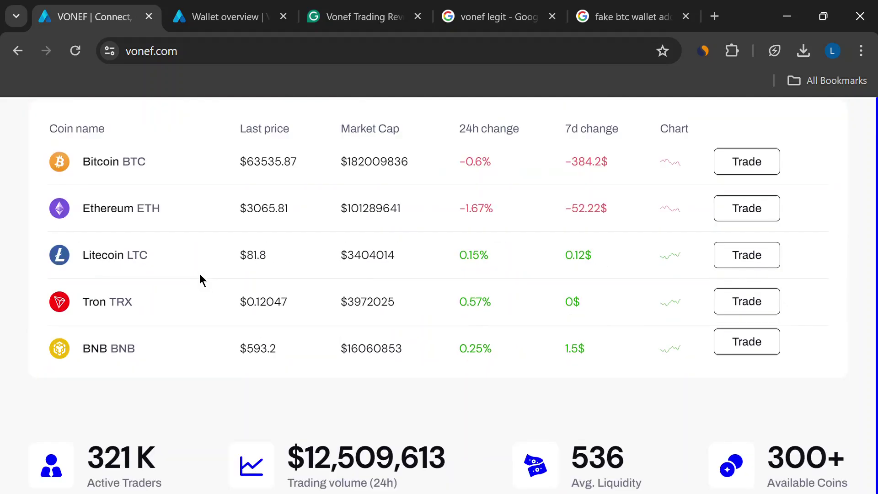
pyautogui.scroll(-2, 200, 275)
pyautogui.scroll(-2, 199, 274)
pyautogui.scroll(-3, 213, 288)
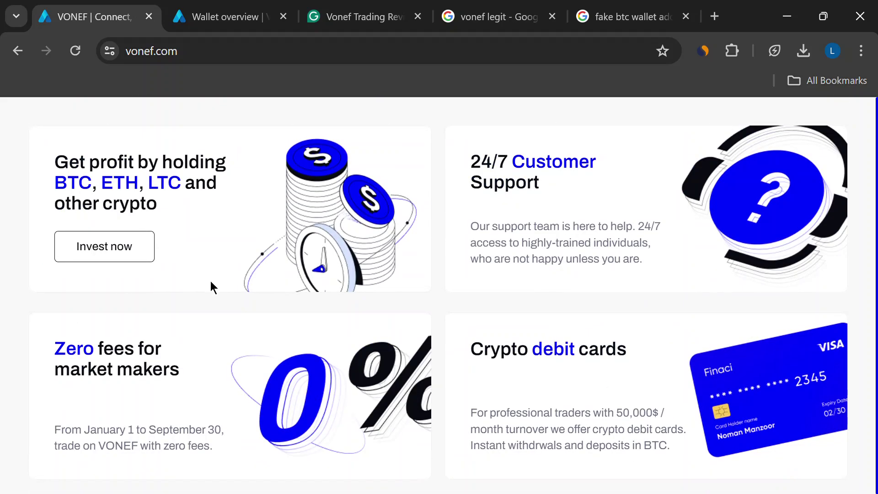
pyautogui.scroll(3, 211, 287)
pyautogui.moveTo(176, 51); pyautogui.dragTo(96, 117)
pyautogui.click(34, 277)
pyautogui.scroll(4, 280, 356)
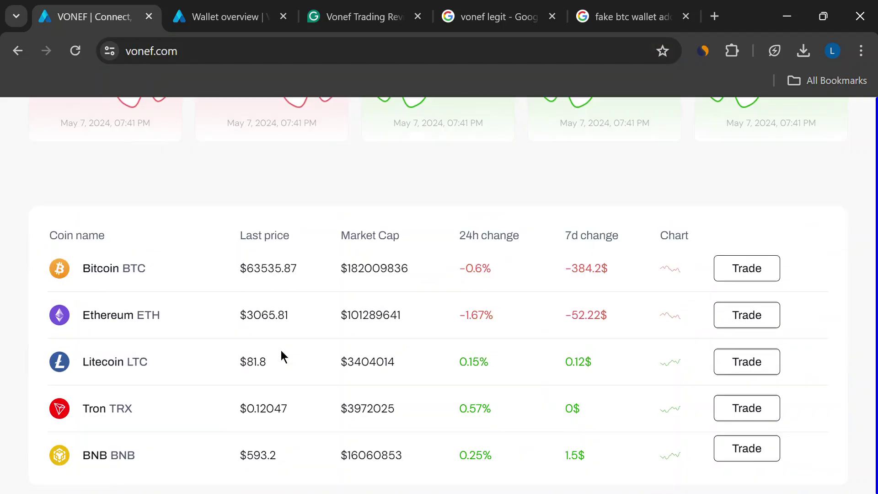
pyautogui.scroll(5, 281, 356)
pyautogui.scroll(3, 290, 357)
pyautogui.moveTo(79, 261); pyautogui.dragTo(312, 321)
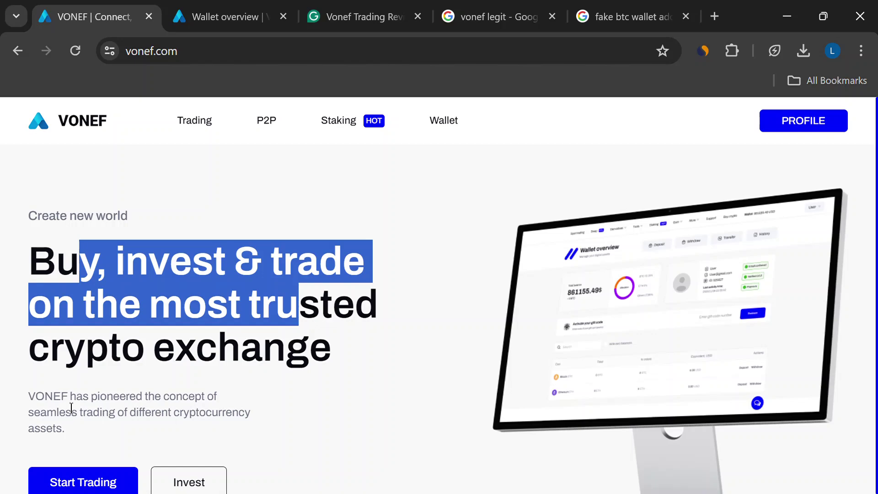
pyautogui.click(314, 295)
pyautogui.scroll(-6, 331, 308)
pyautogui.scroll(-2, 367, 315)
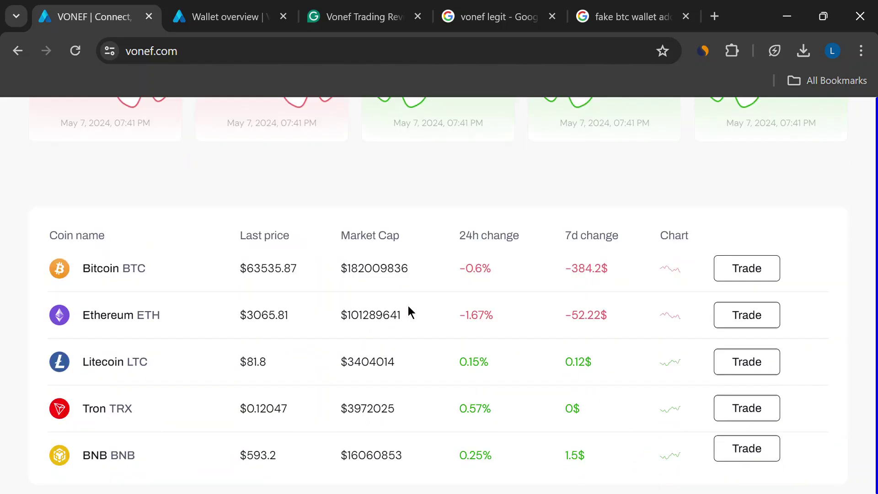
pyautogui.scroll(-3, 407, 309)
pyautogui.scroll(-2, 408, 312)
pyautogui.scroll(-5, 409, 311)
pyautogui.scroll(-3, 413, 310)
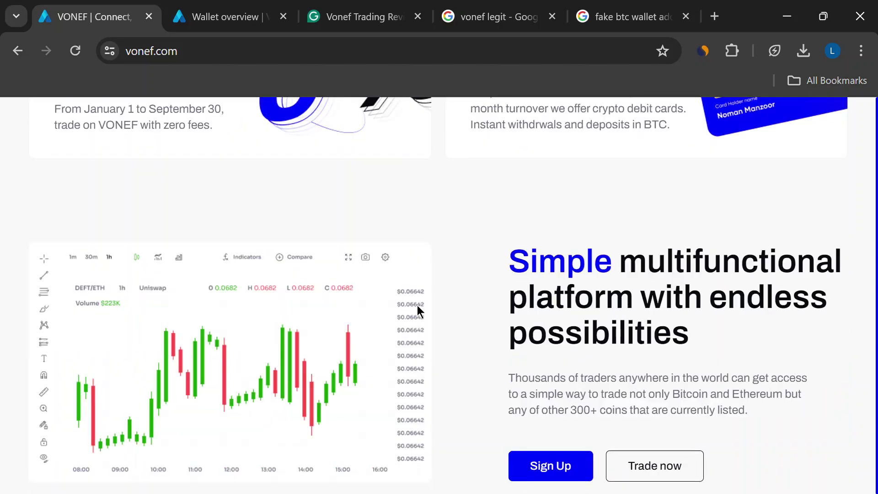
pyautogui.scroll(-5, 417, 310)
pyautogui.scroll(5, 417, 305)
pyautogui.scroll(3, 418, 304)
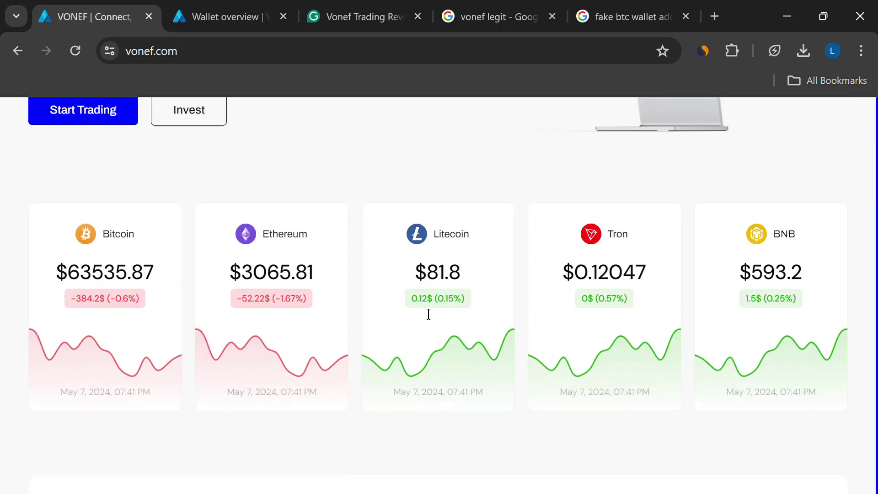
pyautogui.scroll(5, 410, 304)
pyautogui.moveTo(251, 416); pyautogui.dragTo(27, 275)
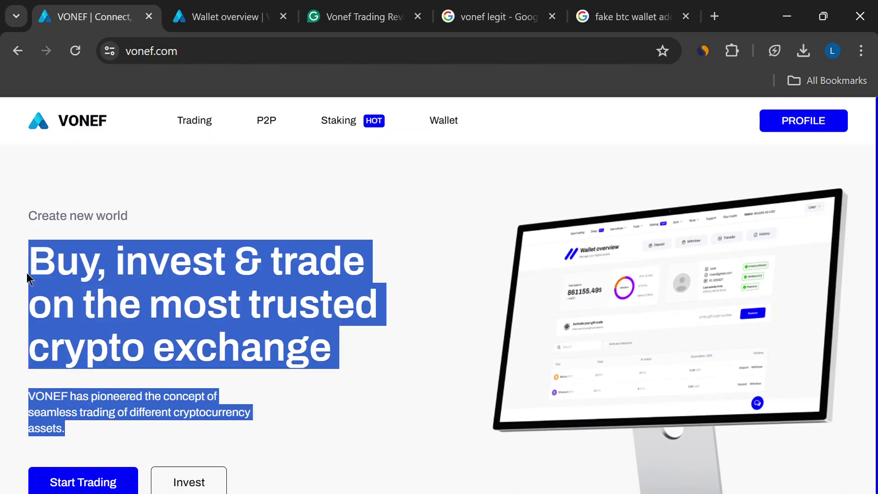
pyautogui.scroll(-5, 495, 464)
pyautogui.scroll(-5, 439, 455)
pyautogui.scroll(-5, 437, 450)
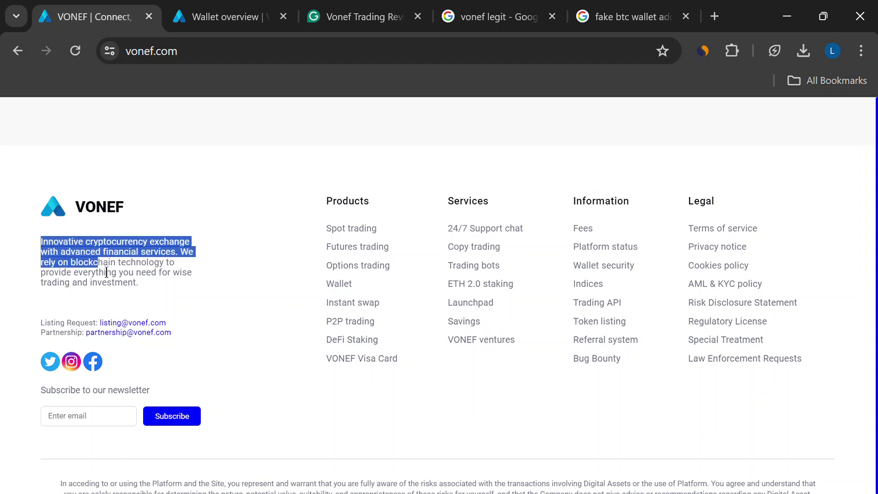
pyautogui.moveTo(39, 246); pyautogui.dragTo(148, 278)
pyautogui.scroll(5, 245, 297)
pyautogui.scroll(3, 244, 297)
pyautogui.scroll(3, 371, 335)
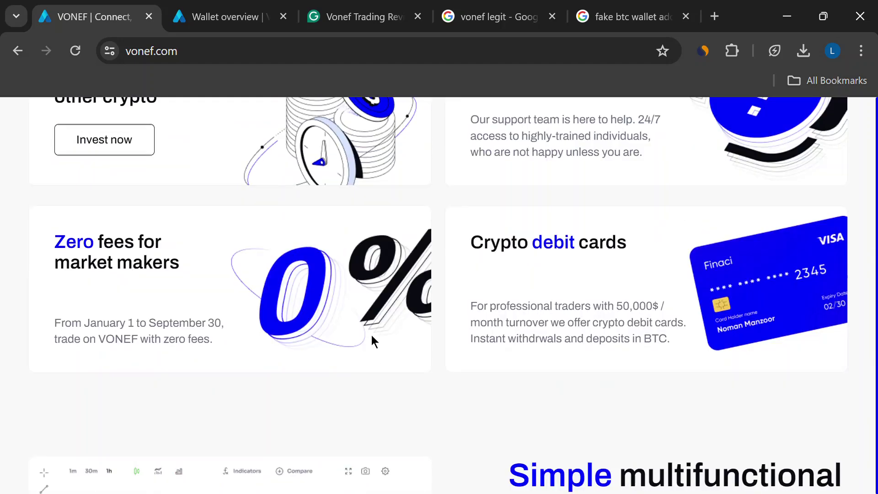
pyautogui.moveTo(53, 349); pyautogui.dragTo(214, 445)
pyautogui.moveTo(56, 162); pyautogui.dragTo(430, 200)
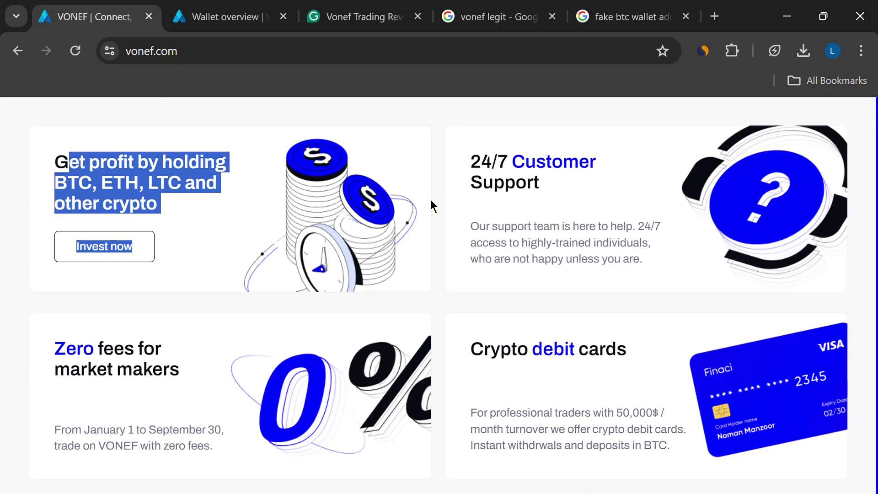
pyautogui.moveTo(479, 162); pyautogui.dragTo(550, 209)
pyautogui.moveTo(471, 348); pyautogui.dragTo(531, 362)
pyautogui.scroll(5, 532, 362)
pyautogui.scroll(2, 505, 398)
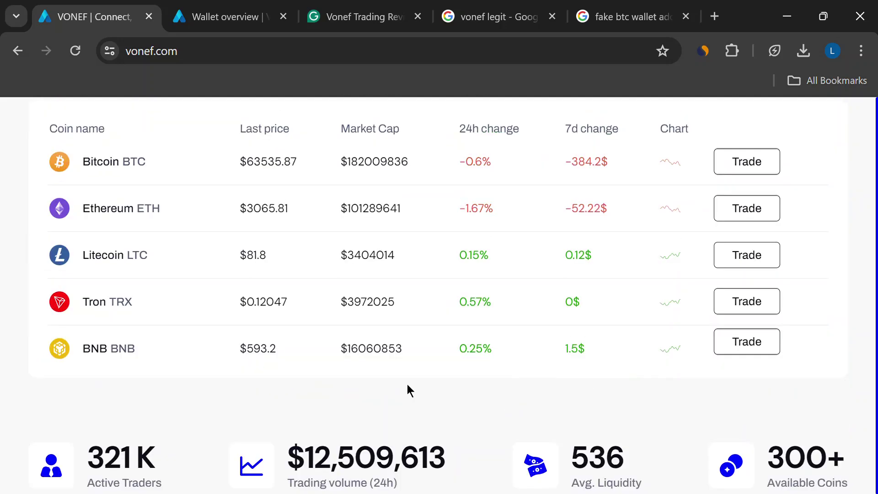
pyautogui.scroll(2, 407, 384)
pyautogui.moveTo(94, 221); pyautogui.dragTo(560, 450)
pyautogui.scroll(5, 423, 365)
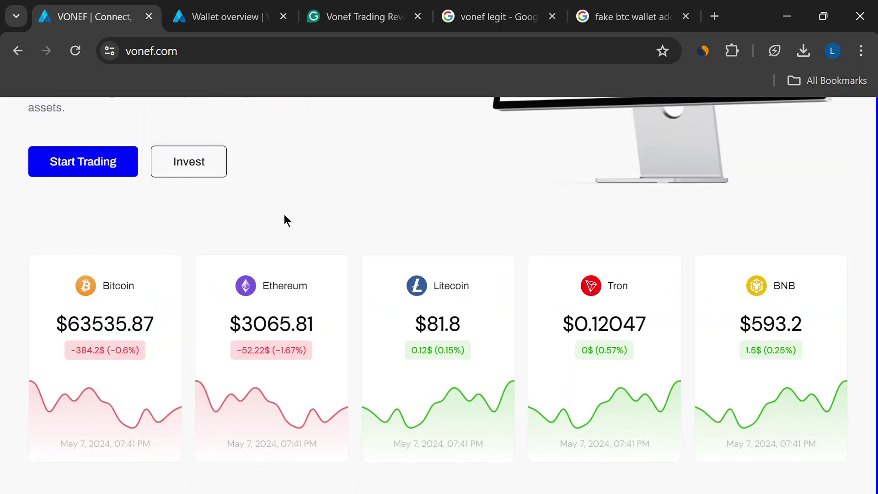
pyautogui.moveTo(233, 281); pyautogui.dragTo(446, 268)
pyautogui.scroll(3, 352, 315)
pyautogui.moveTo(286, 354); pyautogui.dragTo(49, 302)
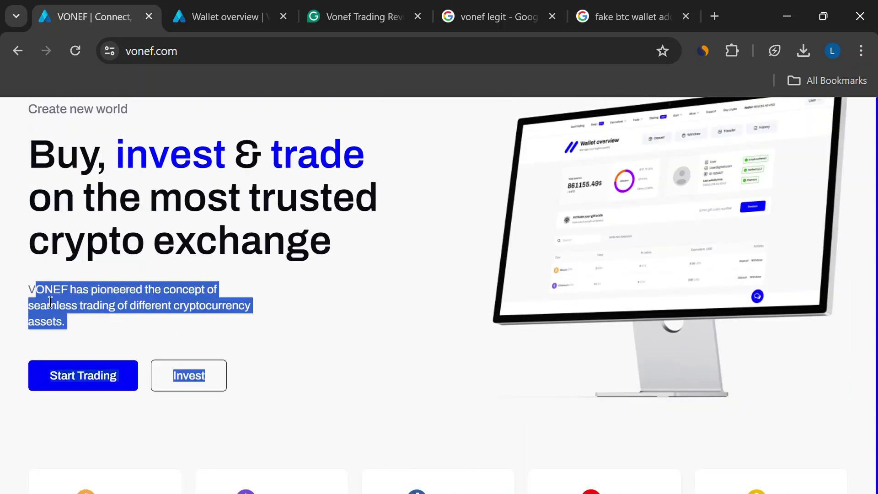
pyautogui.click(396, 360)
pyautogui.scroll(2, 396, 359)
pyautogui.moveTo(86, 261); pyautogui.dragTo(343, 355)
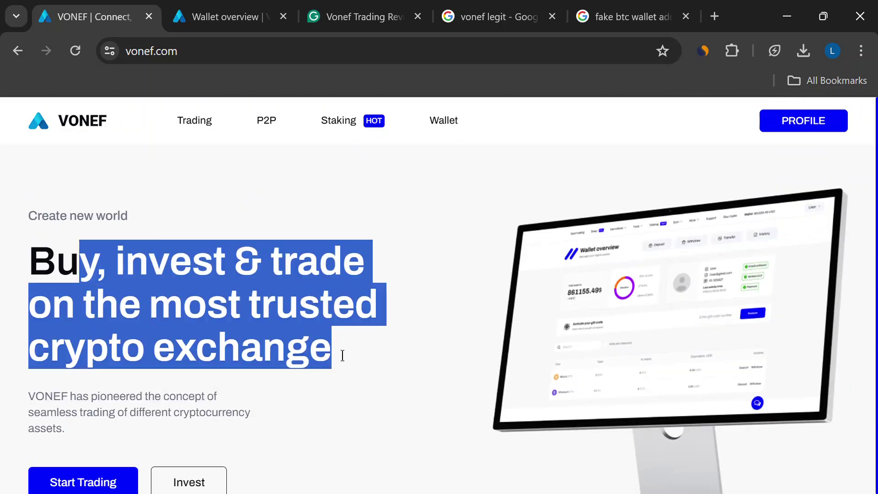
pyautogui.click(381, 344)
pyautogui.scroll(-10, 409, 338)
pyautogui.scroll(-10, 409, 337)
pyautogui.scroll(-10, 409, 337)
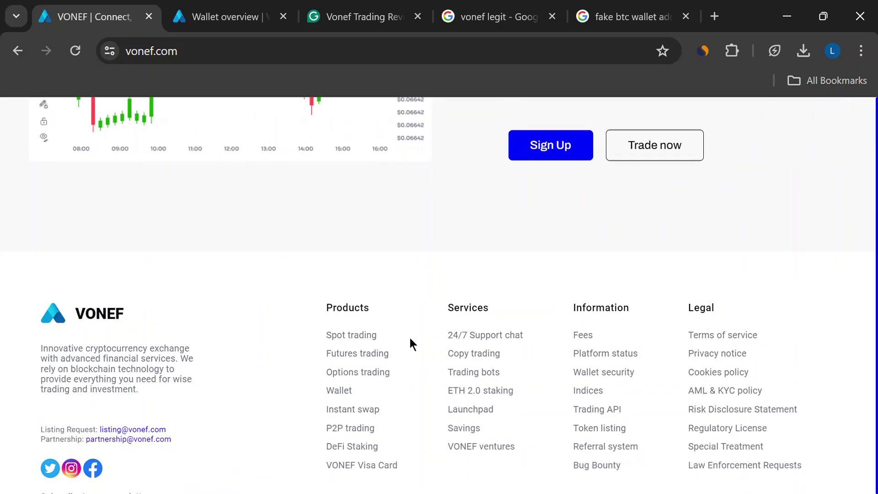
pyautogui.scroll(-5, 409, 337)
pyautogui.scroll(2, 411, 338)
pyautogui.scroll(5, 411, 339)
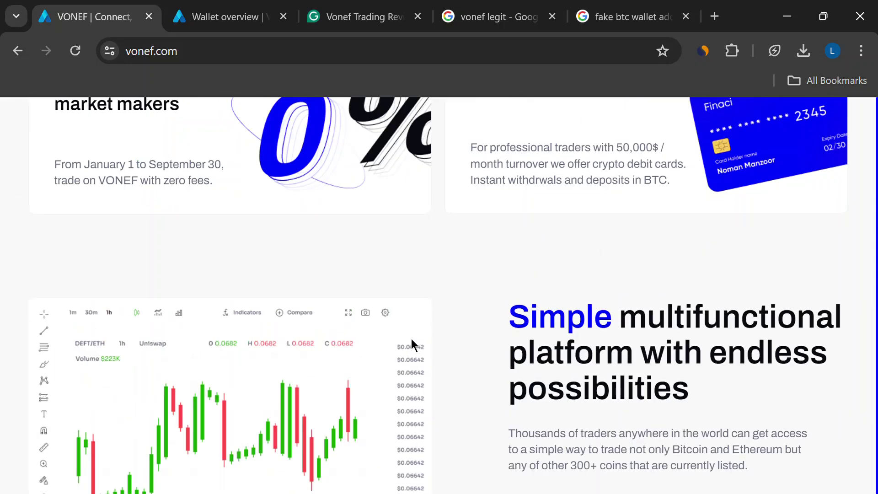
pyautogui.scroll(5, 411, 337)
pyautogui.scroll(5, 376, 335)
pyautogui.scroll(3, 376, 334)
# - Highlight the sentences introducing the Red Flags section in the review draft
pyautogui.click(372, 6)
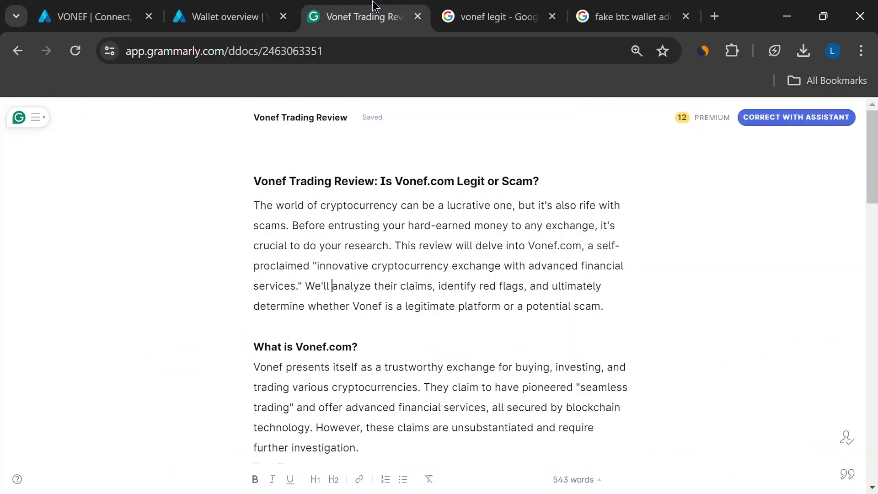
pyautogui.scroll(-2, 308, 370)
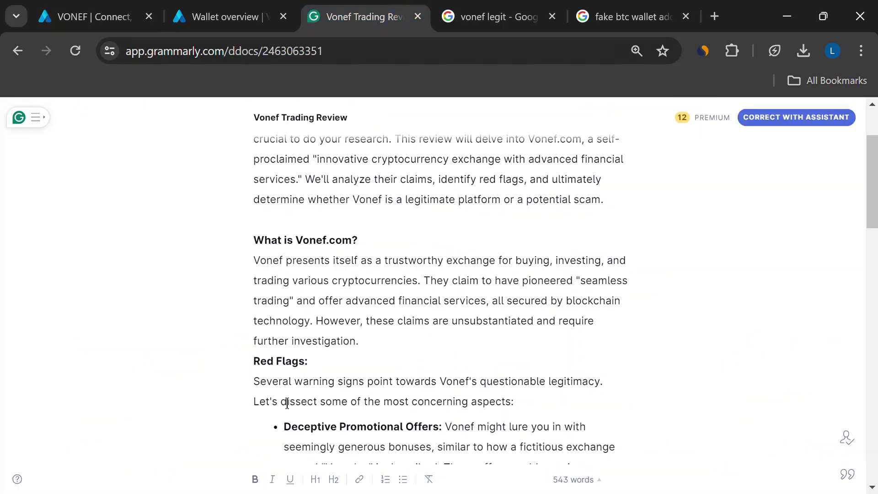
pyautogui.moveTo(272, 381); pyautogui.dragTo(539, 401)
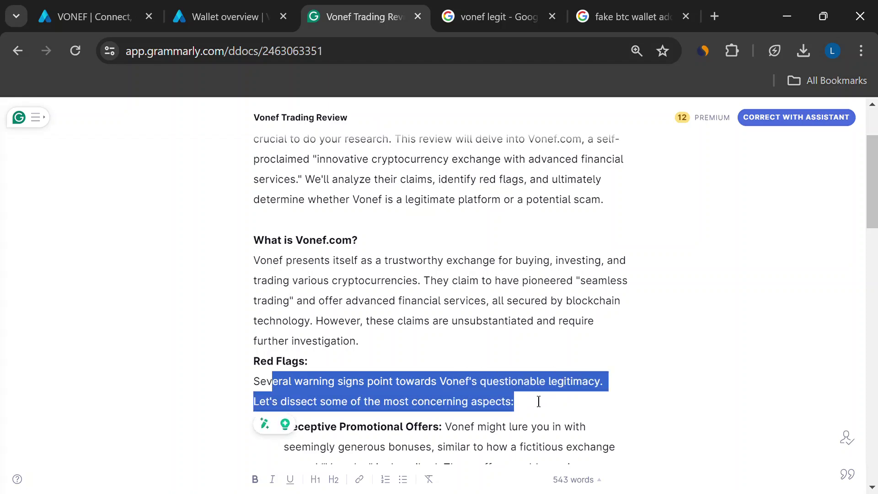
pyautogui.click(530, 381)
# - Check the 19,696.84 USD BTC-only wallet balance against the 'vonef legit' search results
pyautogui.click(259, 7)
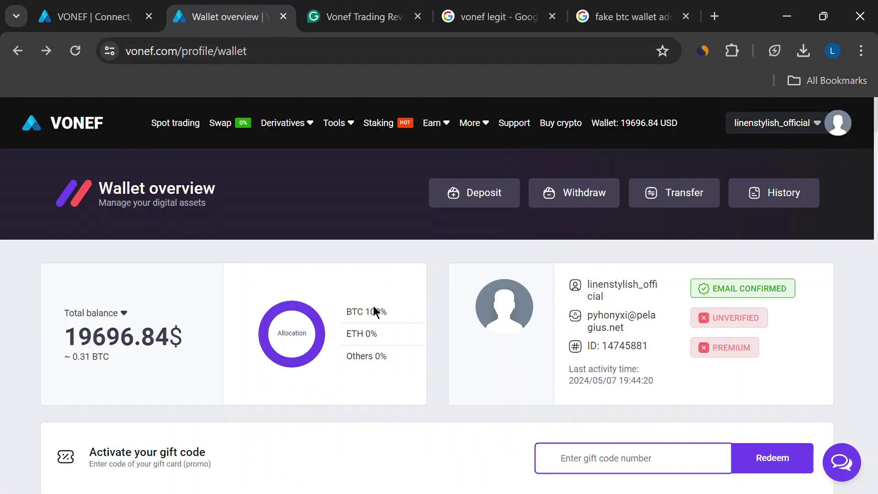
pyautogui.scroll(-2, 456, 319)
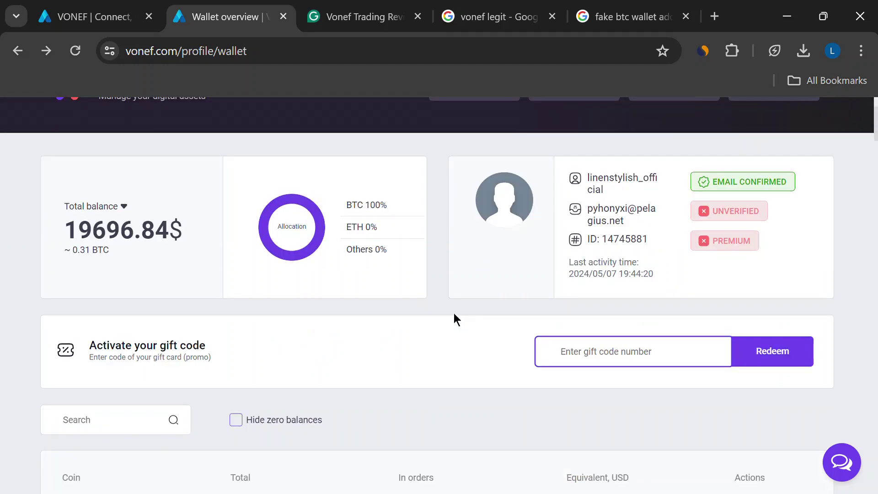
pyautogui.moveTo(44, 245); pyautogui.dragTo(169, 230)
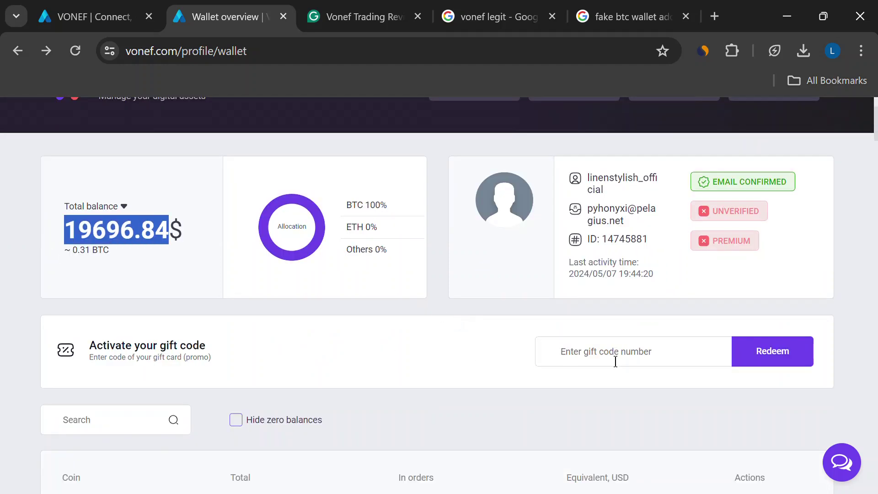
pyautogui.click(615, 361)
pyautogui.click(499, 16)
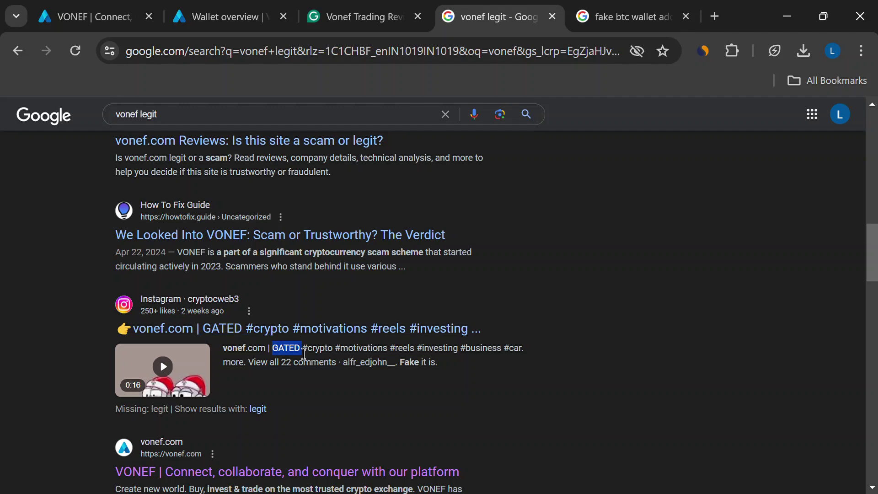
# - Go back to the VONEF wallet overview and start a withdrawal from it
pyautogui.click(270, 13)
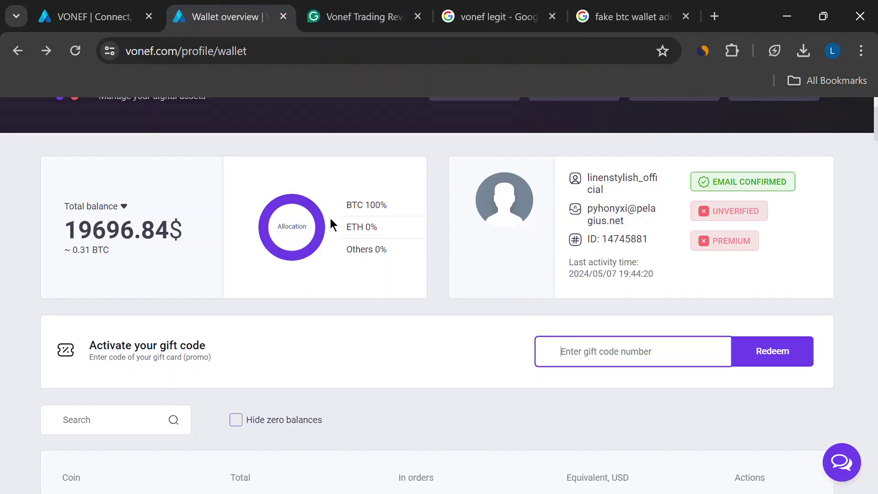
pyautogui.scroll(-5, 455, 379)
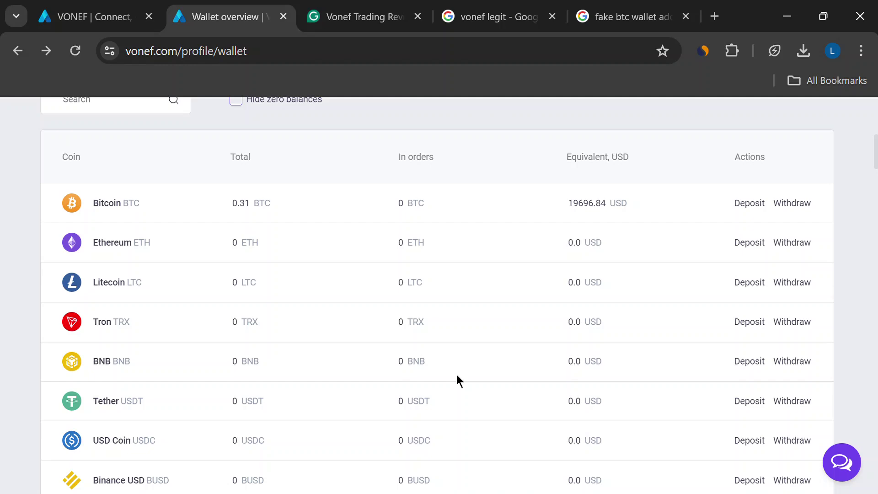
pyautogui.scroll(5, 455, 373)
pyautogui.click(588, 191)
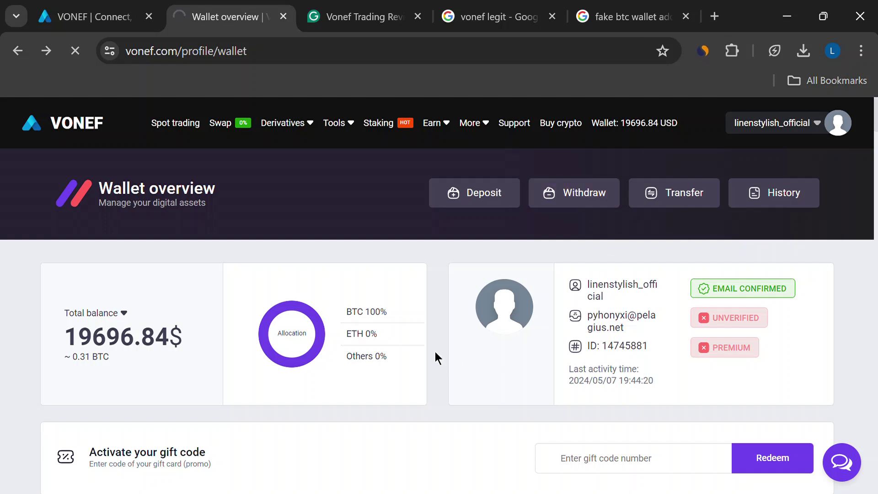
# - Select and delete 'Vazedex' in the first bullet of the review draft
pyautogui.click(357, 17)
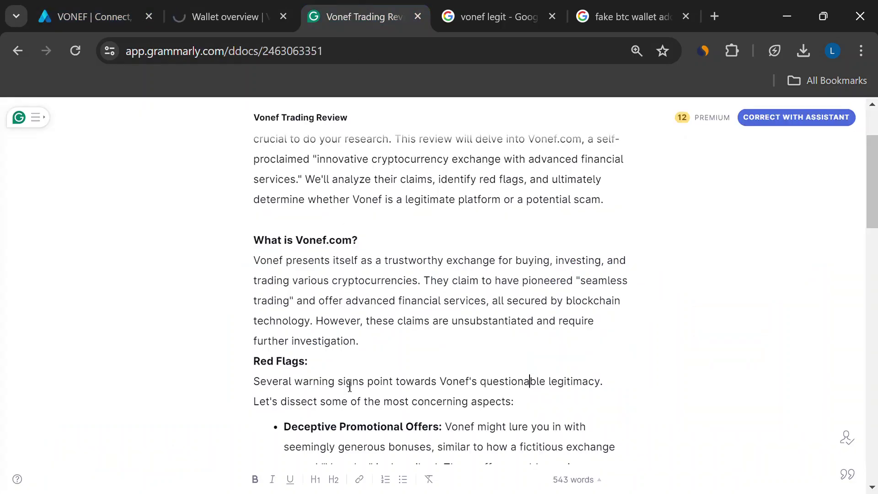
pyautogui.scroll(-2, 405, 401)
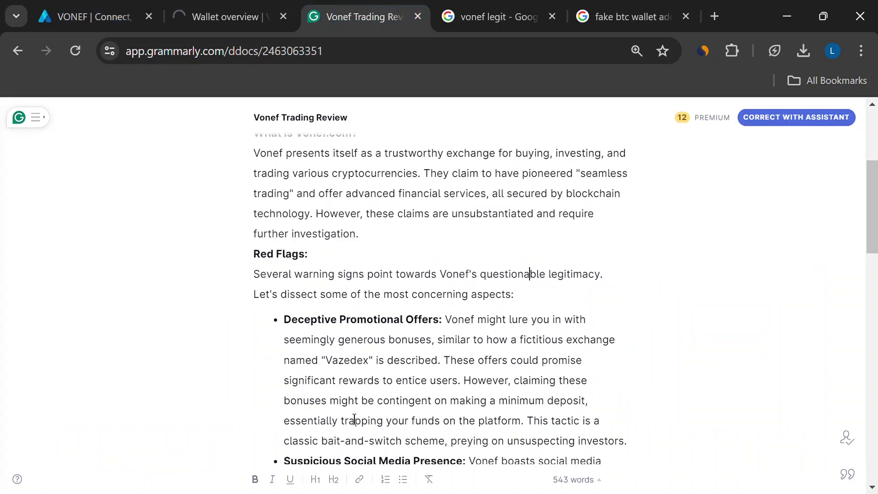
pyautogui.scroll(-2, 390, 382)
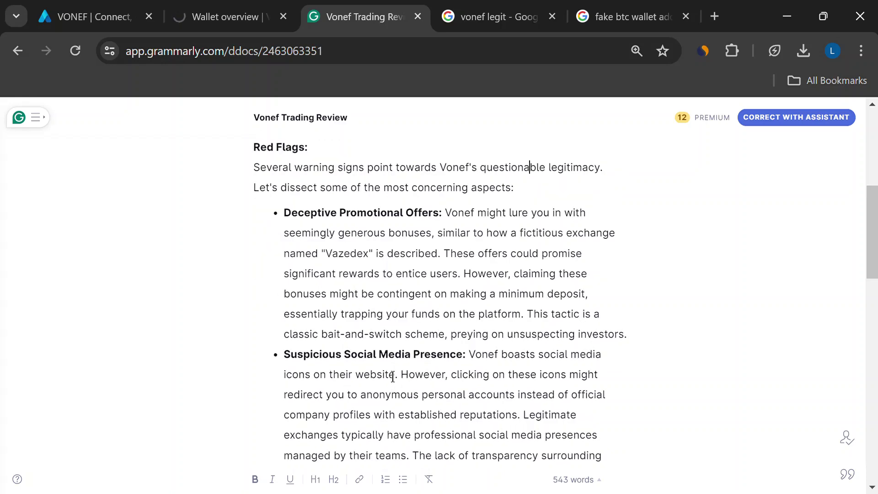
pyautogui.moveTo(313, 274); pyautogui.dragTo(635, 336)
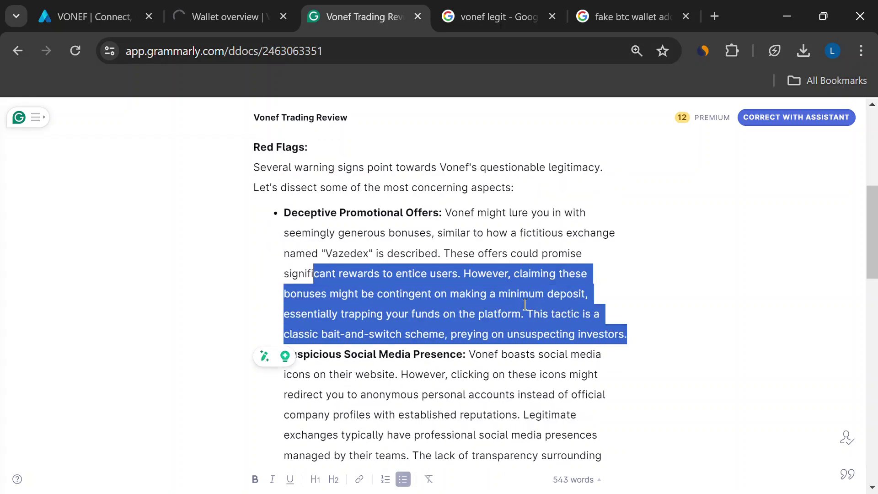
pyautogui.moveTo(386, 255); pyautogui.dragTo(313, 254)
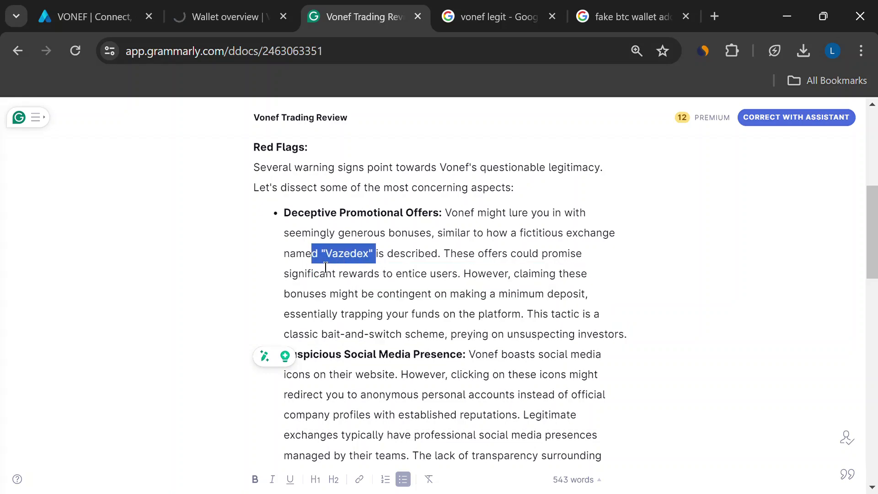
pyautogui.press('BackSpace')
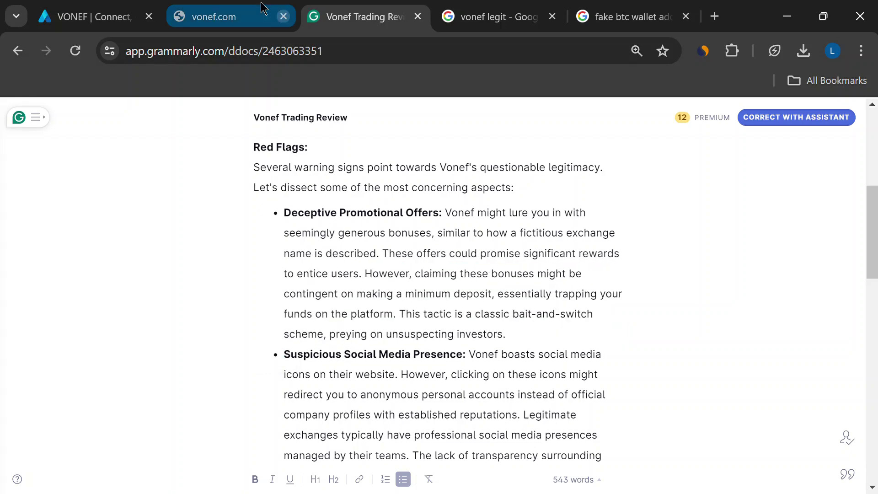
# - Reload the unreachable vonef.com page, then select the draft's bait-and-switch sentence
pyautogui.click(251, 17)
pyautogui.click(75, 51)
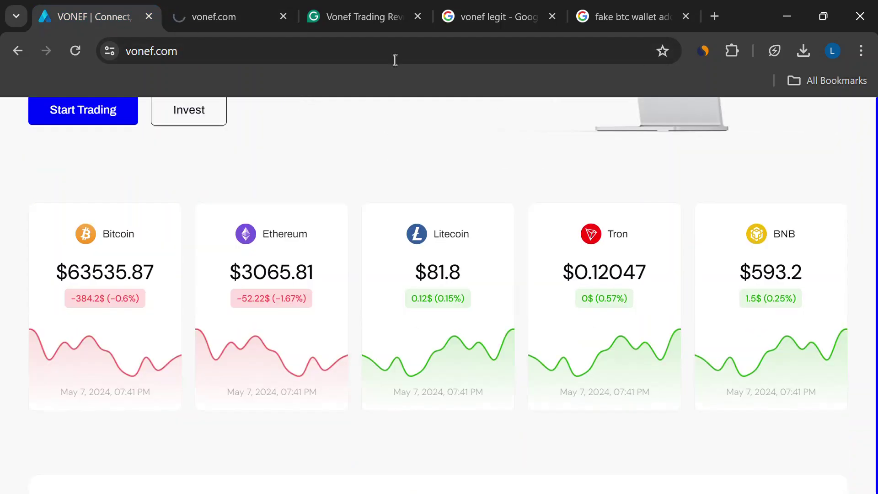
pyautogui.click(364, 17)
pyautogui.moveTo(400, 315); pyautogui.dragTo(538, 346)
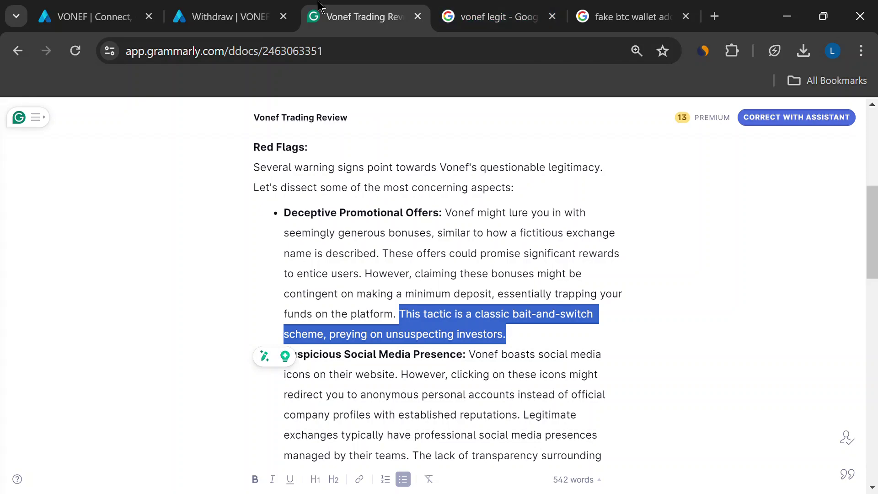
# - Open vonef.com's footer Instagram, Twitter and Facebook links in new tabs
pyautogui.click(89, 17)
pyautogui.scroll(-5, 375, 345)
pyautogui.scroll(-5, 324, 362)
pyautogui.scroll(-5, 192, 390)
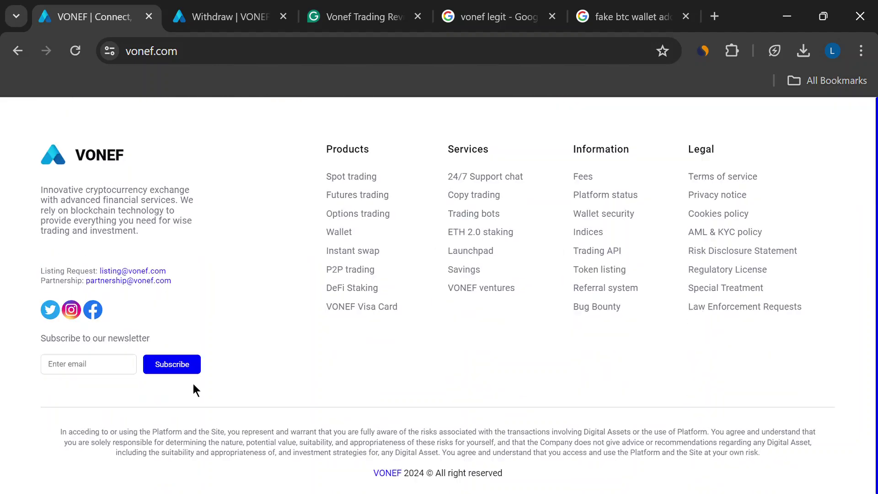
pyautogui.middleClick(80, 319)
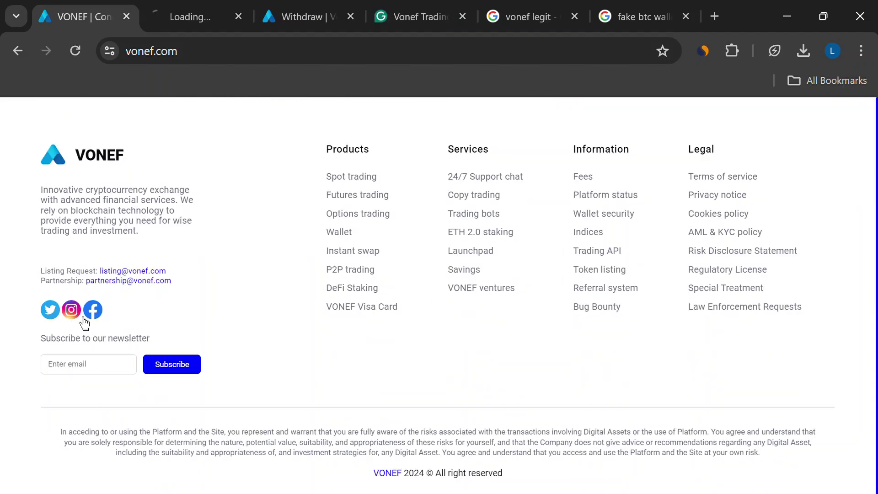
pyautogui.middleClick(101, 318)
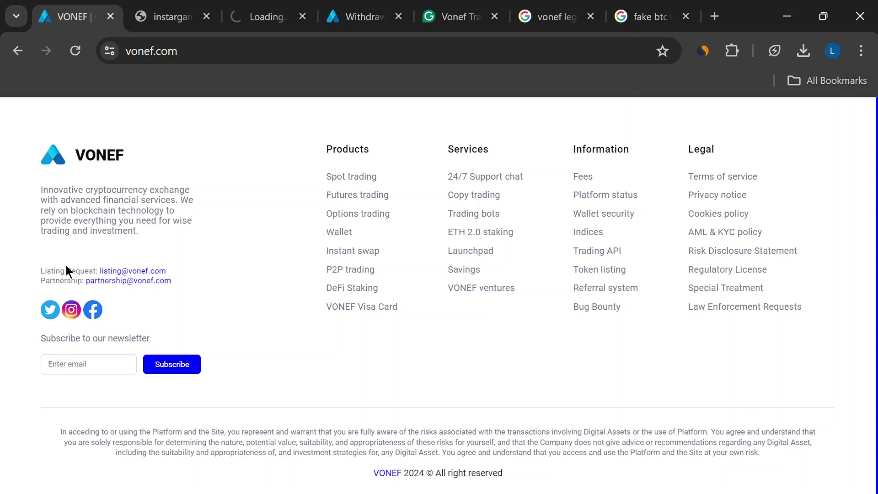
pyautogui.middleClick(53, 319)
# - Inspect the Facebook and Twitter profiles, close Twitter, and return to vonef.com
pyautogui.click(240, 17)
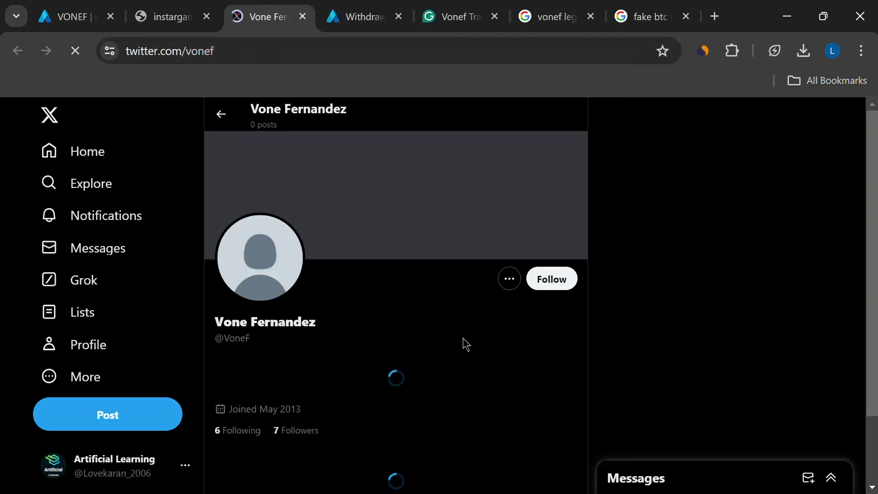
pyautogui.moveTo(336, 324); pyautogui.dragTo(255, 323)
pyautogui.click(301, 17)
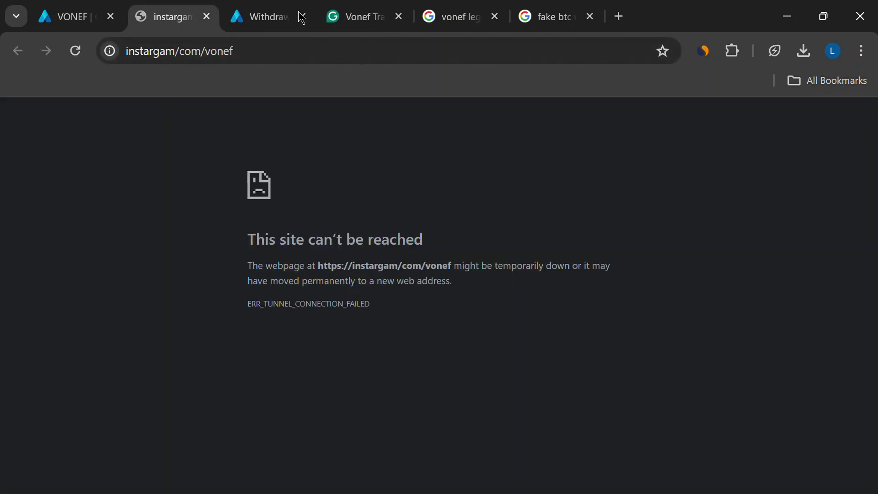
pyautogui.hotkey('ctrl', 'shift', 'Tab')
pyautogui.scroll(10, 335, 323)
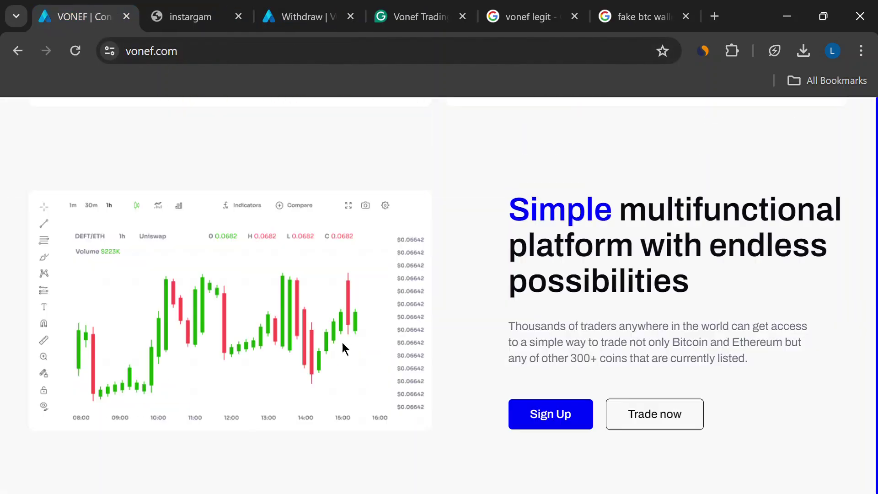
pyautogui.scroll(5, 342, 342)
pyautogui.scroll(2, 342, 356)
pyautogui.scroll(-2, 274, 377)
pyautogui.moveTo(88, 299); pyautogui.dragTo(876, 322)
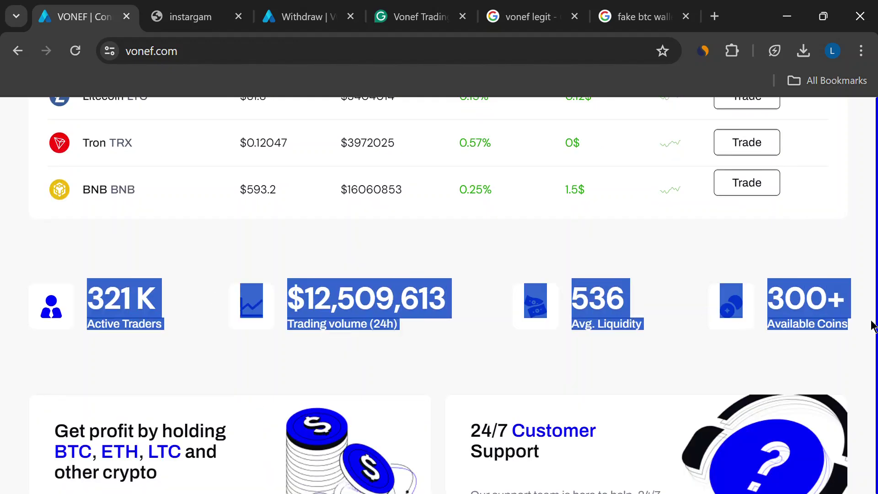
# - Glance at the withdrawal page, close the misspelled 'instargam' tab, and reopen the review draft
pyautogui.click(306, 14)
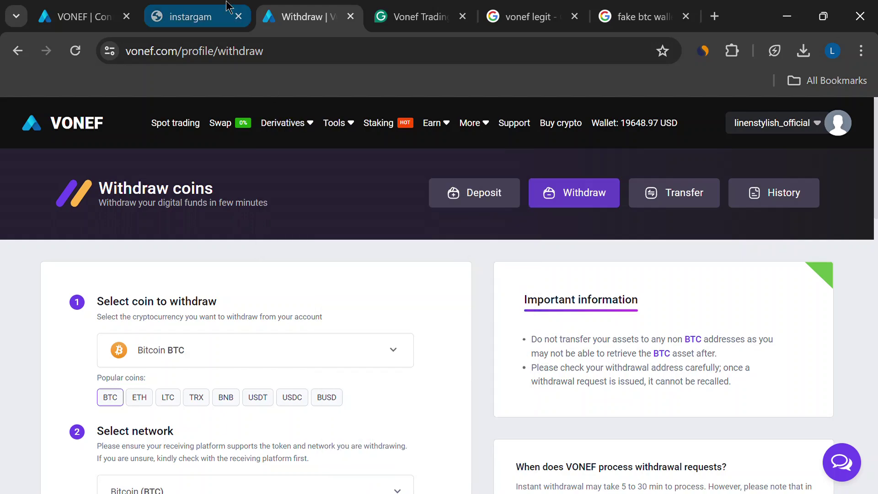
pyautogui.click(226, 20)
pyautogui.click(94, 15)
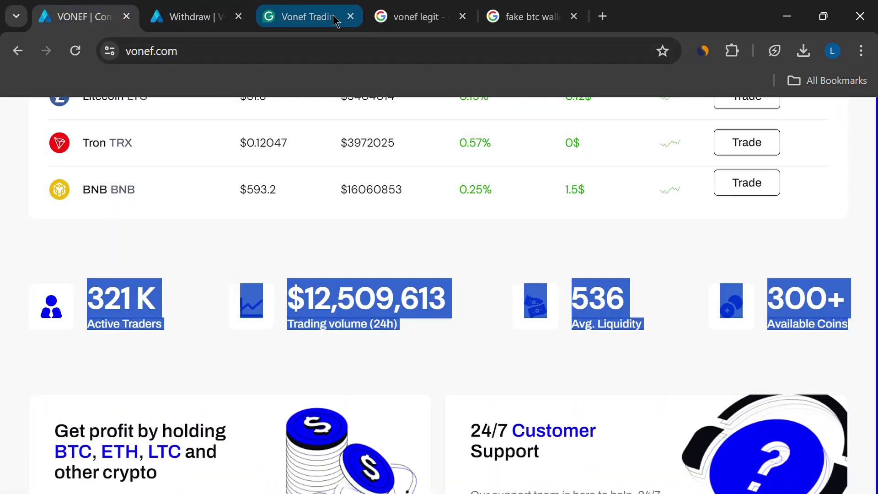
pyautogui.click(309, 17)
pyautogui.scroll(-3, 345, 333)
pyautogui.moveTo(318, 348); pyautogui.dragTo(431, 394)
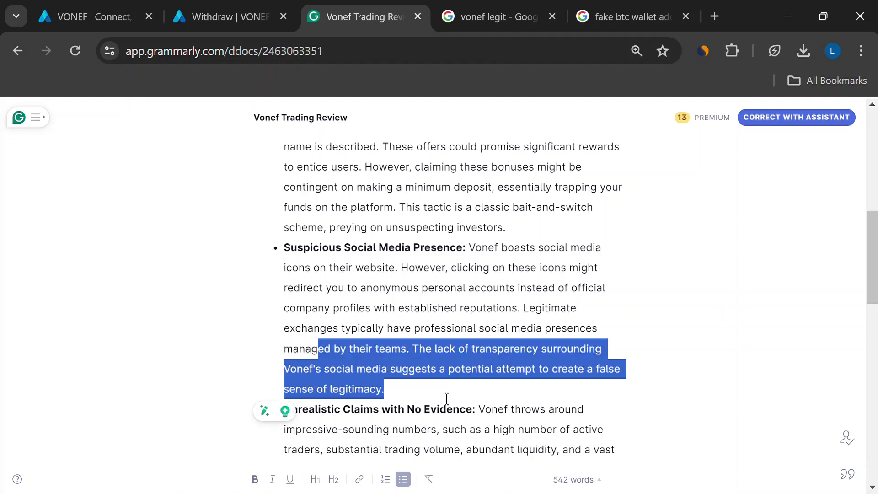
pyautogui.scroll(-2, 446, 399)
# - Compare the review's trader, volume and coin claims with the VONEF site statistics
pyautogui.moveTo(360, 302)
pyautogui.mouseDown()
pyautogui.moveTo(471, 310)
pyautogui.moveTo(410, 362)
pyautogui.moveTo(475, 382)
pyautogui.moveTo(615, 453)
pyautogui.mouseUp()
pyautogui.click(434, 380)
pyautogui.click(485, 382)
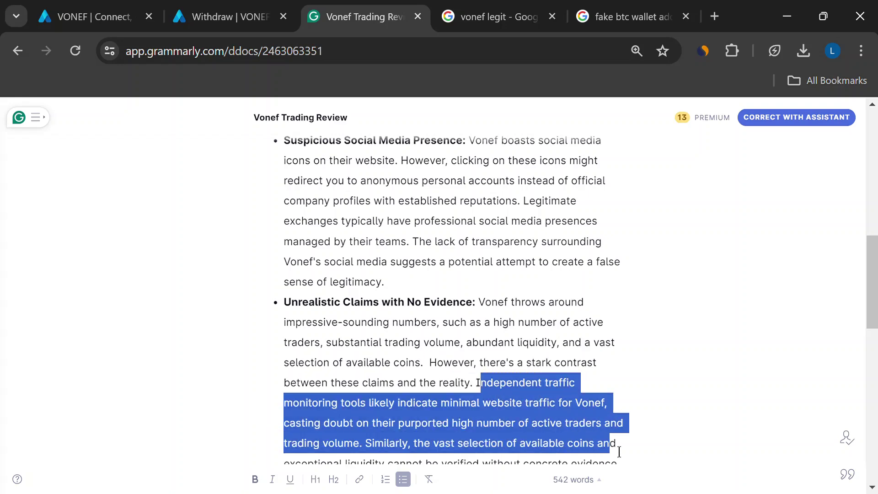
pyautogui.scroll(-2, 615, 452)
pyautogui.scroll(-1, 615, 453)
pyautogui.click(481, 351)
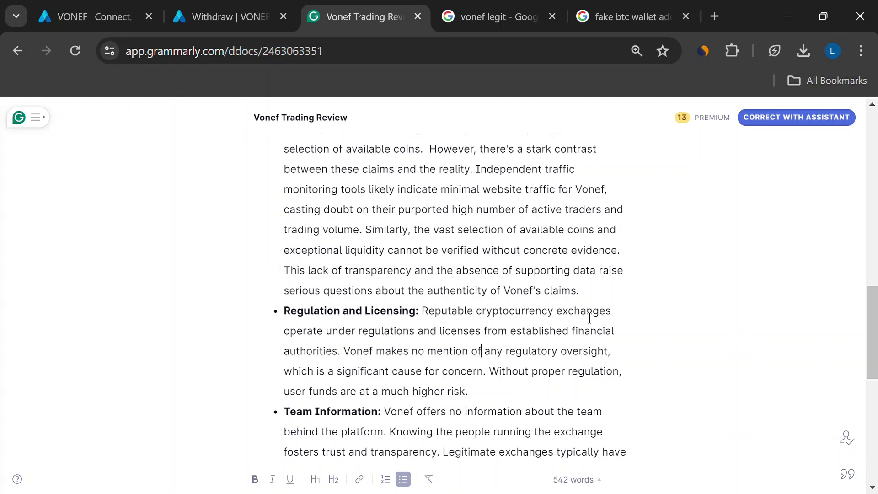
pyautogui.moveTo(580, 290)
pyautogui.mouseDown()
pyautogui.moveTo(427, 263)
pyautogui.moveTo(364, 233)
pyautogui.mouseUp()
pyautogui.press('Left')
pyautogui.hotkey('ctrl', '1')
pyautogui.hotkey('ctrl', '3')
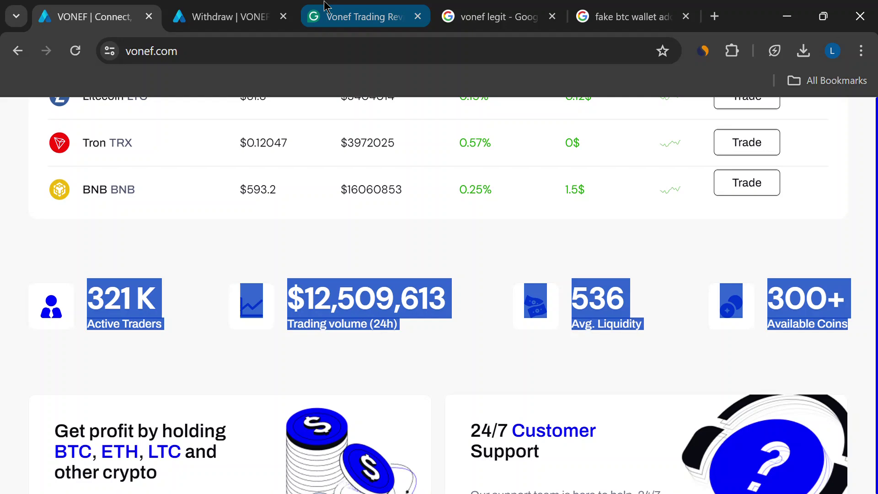
# - Check the Regulation and Licensing bullet against the VONEF footer disclaimer
pyautogui.moveTo(284, 311); pyautogui.dragTo(469, 391)
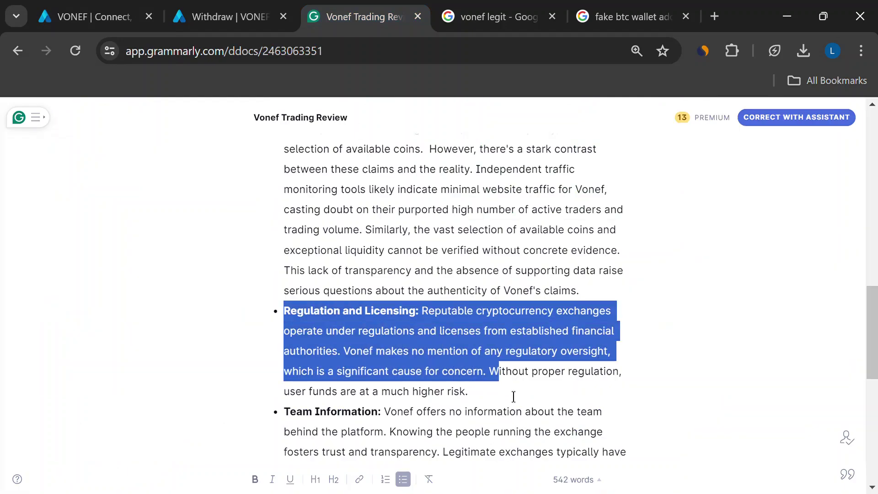
pyautogui.click(140, 21)
pyautogui.scroll(-5, 441, 233)
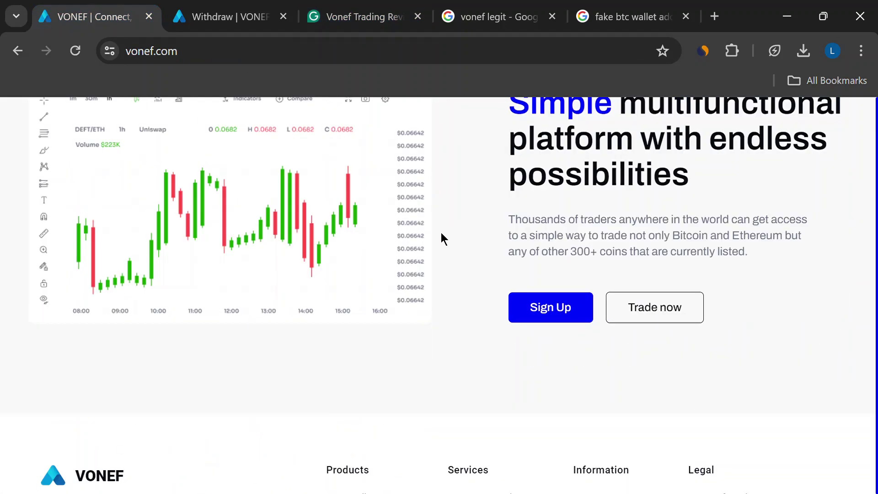
pyautogui.scroll(-5, 401, 295)
pyautogui.click(638, 414)
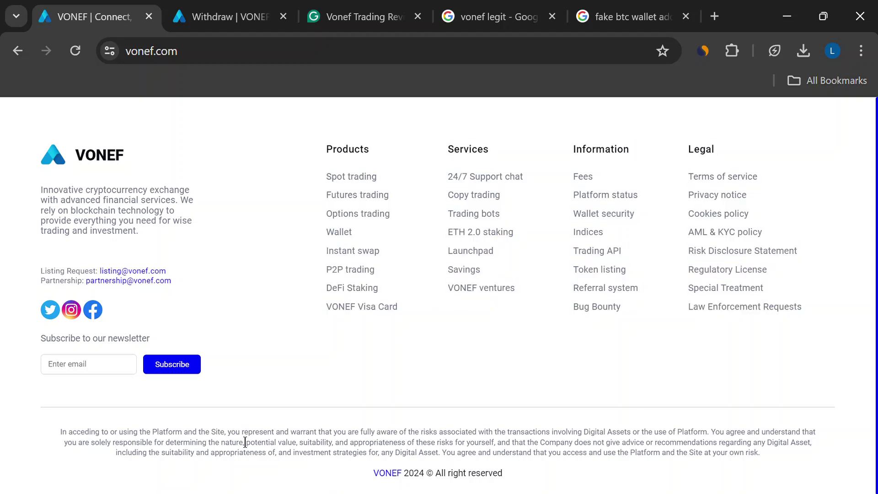
pyautogui.tripleClick(245, 442)
pyautogui.click(656, 400)
pyautogui.scroll(5, 559, 380)
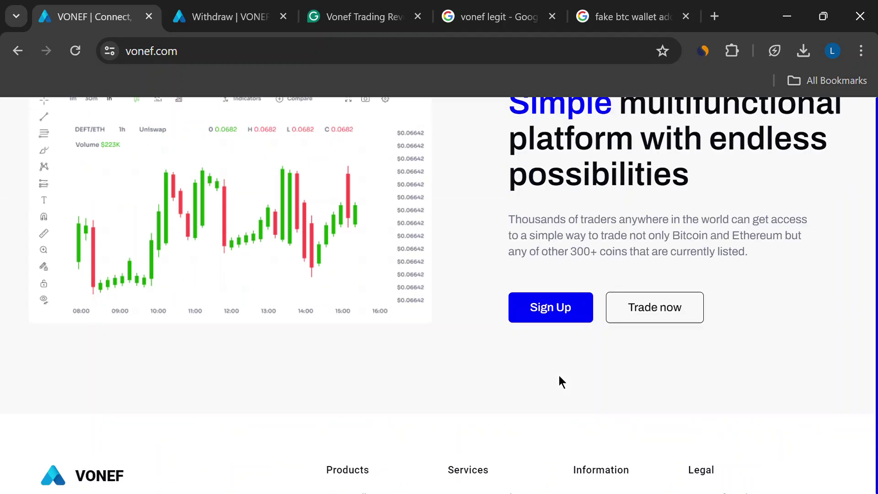
# - Read the Team Information bullet's About Us sentence, then return to VONEF
pyautogui.click(330, 6)
pyautogui.scroll(-2, 380, 371)
pyautogui.moveTo(316, 304); pyautogui.dragTo(545, 385)
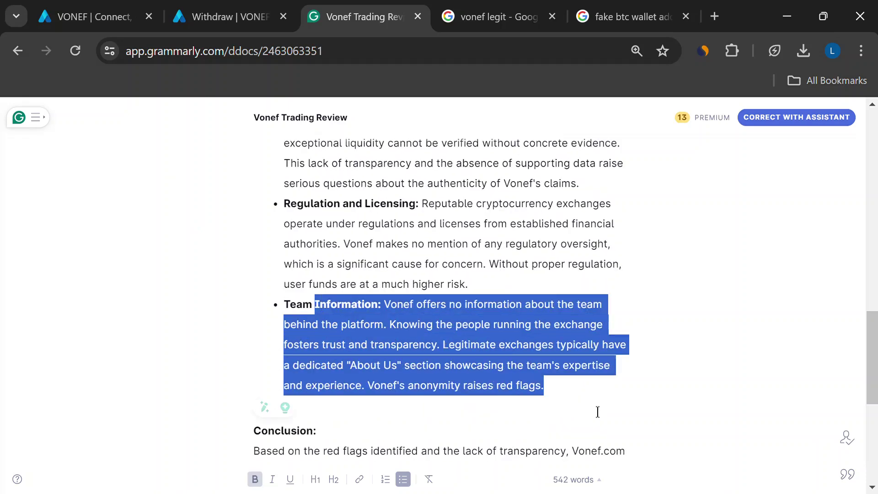
pyautogui.click(352, 381)
pyautogui.moveTo(348, 366); pyautogui.dragTo(546, 366)
pyautogui.click(524, 345)
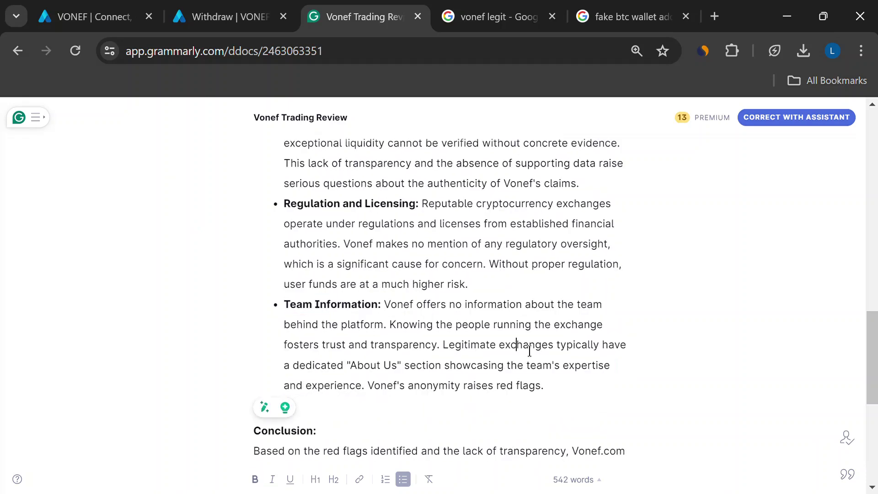
pyautogui.scroll(2, 524, 345)
pyautogui.click(136, 5)
pyautogui.scroll(3, 397, 316)
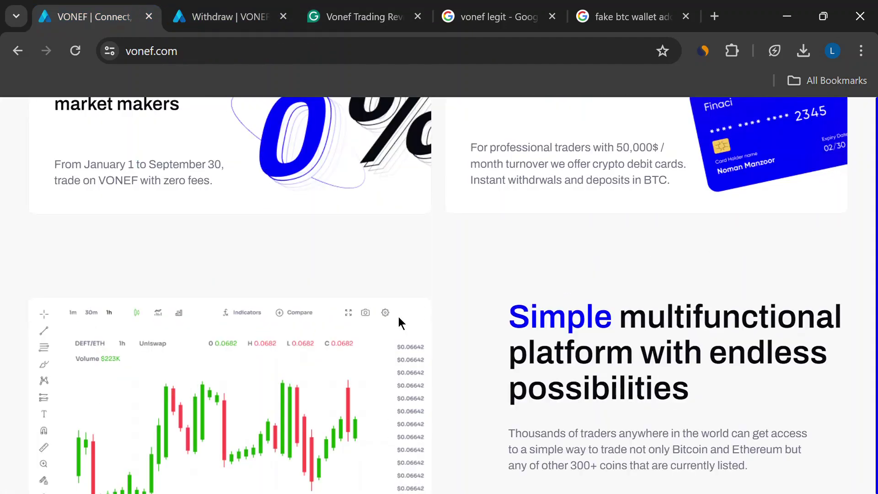
pyautogui.scroll(5, 398, 317)
# - Copy a sample Bitcoin address from the 'fake btc wallet address' search results
pyautogui.click(246, 6)
pyautogui.scroll(-2, 481, 396)
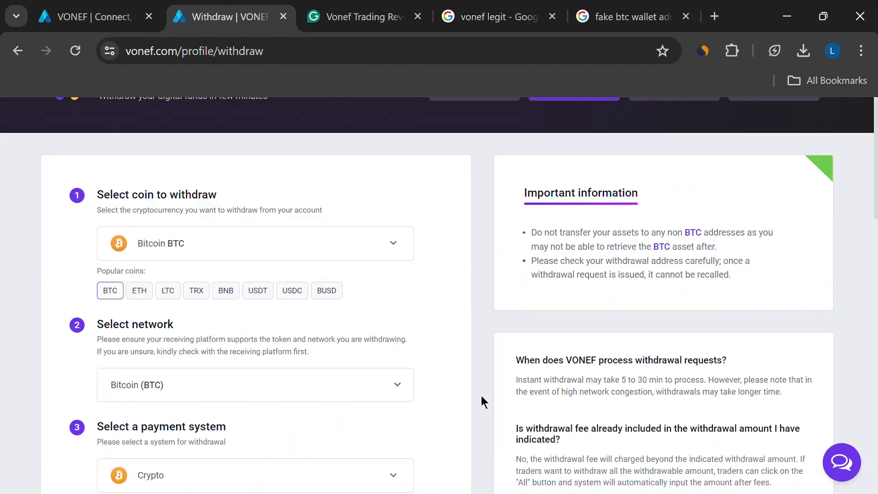
pyautogui.scroll(-4, 315, 420)
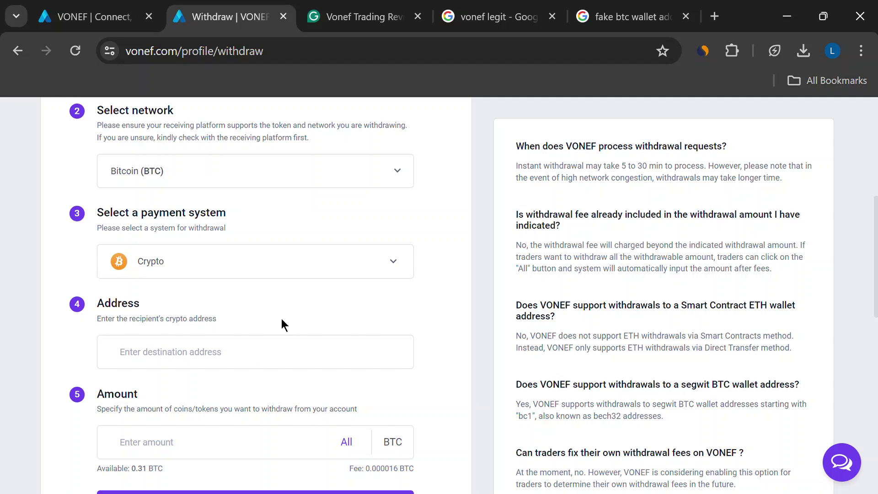
pyautogui.click(498, 16)
pyautogui.click(631, 17)
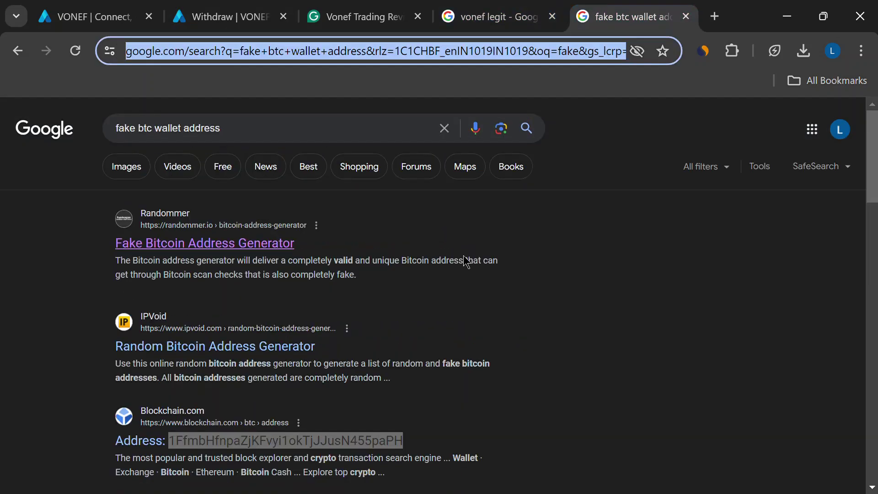
pyautogui.click(539, 412)
pyautogui.moveTo(404, 440); pyautogui.dragTo(170, 448)
pyautogui.hotkey('ctrl', 'c')
# - Withdraw all 0.31 BTC to the pasted fake address on the VONEF Withdraw page
pyautogui.click(243, 21)
pyautogui.click(261, 353)
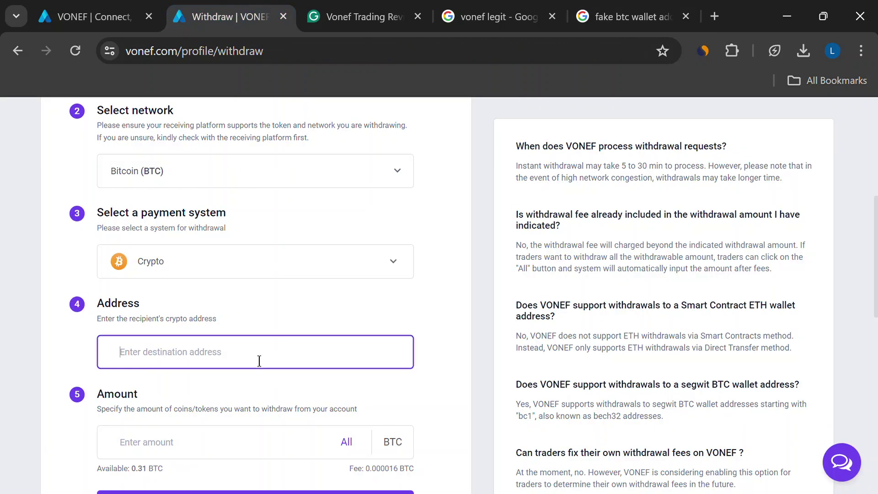
pyautogui.hotkey('ctrl', 'v')
pyautogui.scroll(-3, 390, 419)
pyautogui.click(206, 234)
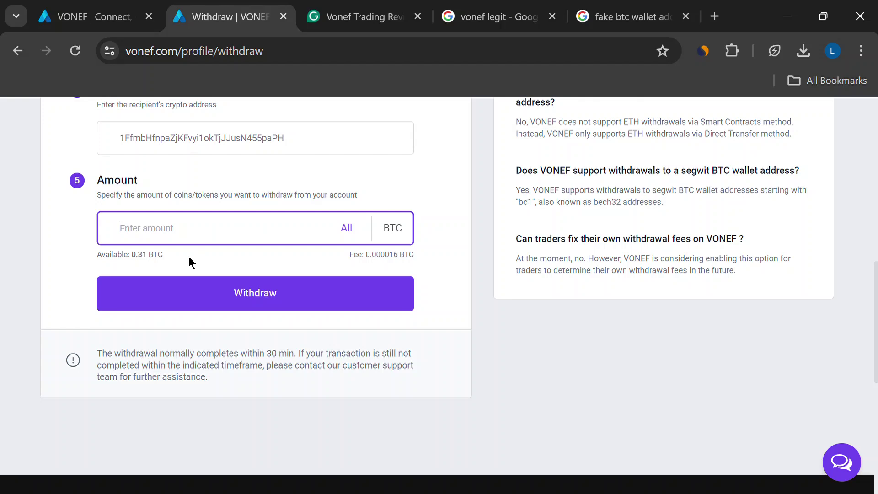
pyautogui.click(346, 227)
pyautogui.click(339, 301)
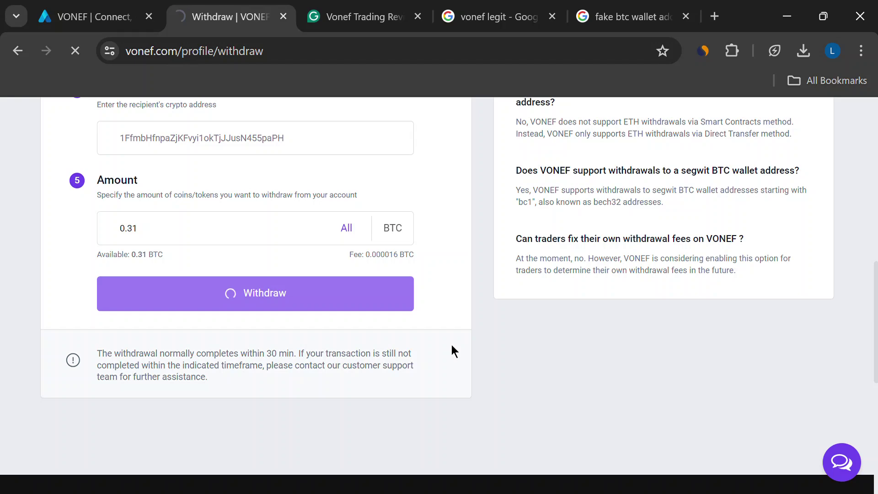
pyautogui.scroll(-3, 528, 348)
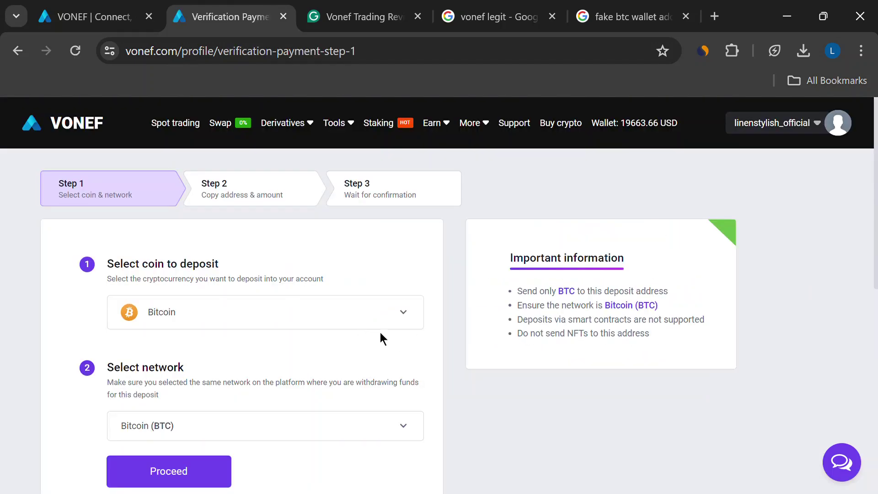
pyautogui.scroll(-2, 480, 332)
# - Proceed with Bitcoin on the Bitcoin (BTC) network for the security deposit
pyautogui.click(199, 364)
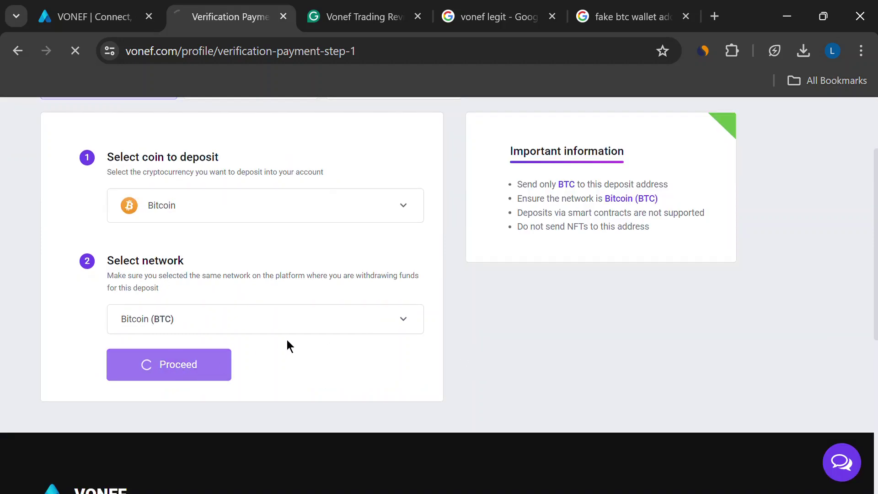